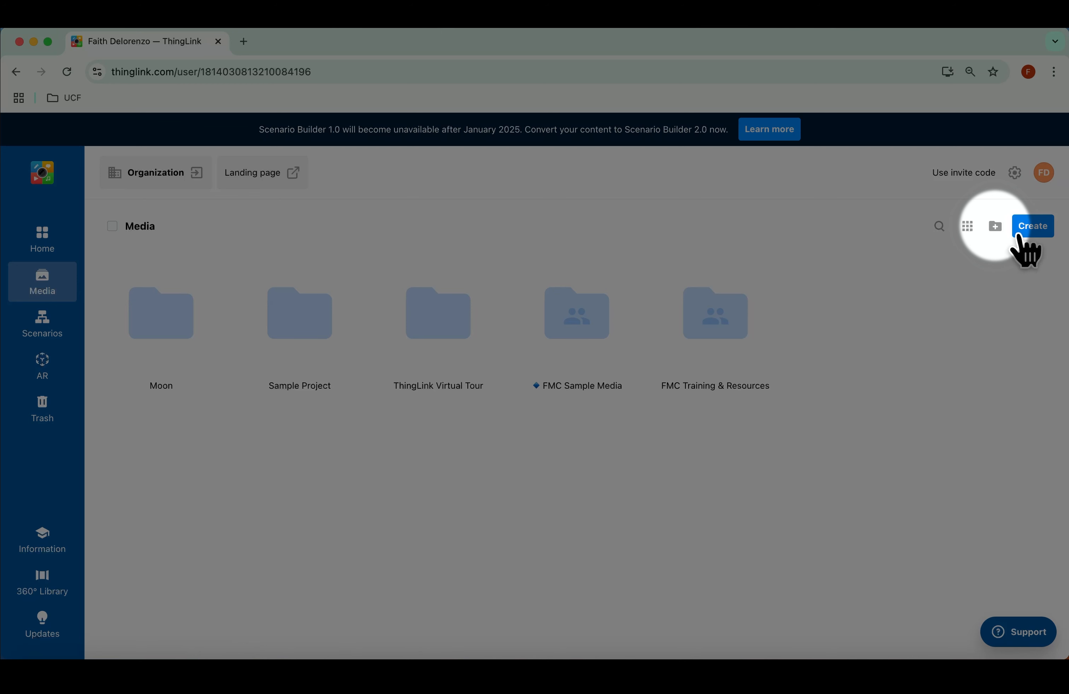
Create a new media folder named "Course Name"
click(992, 238)
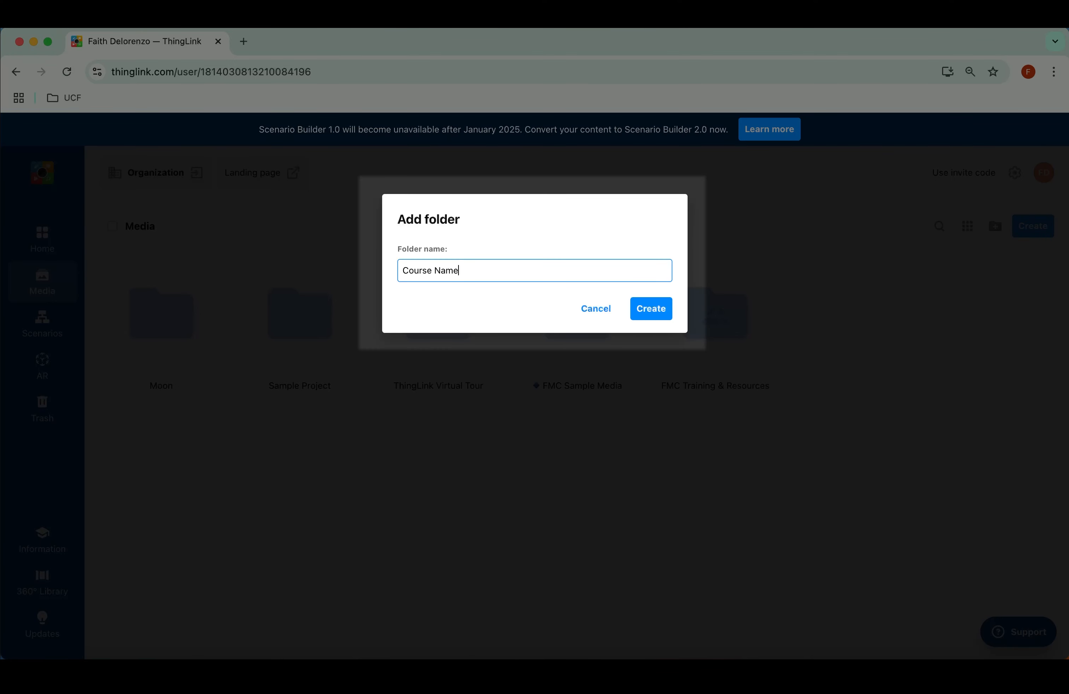
click(659, 310)
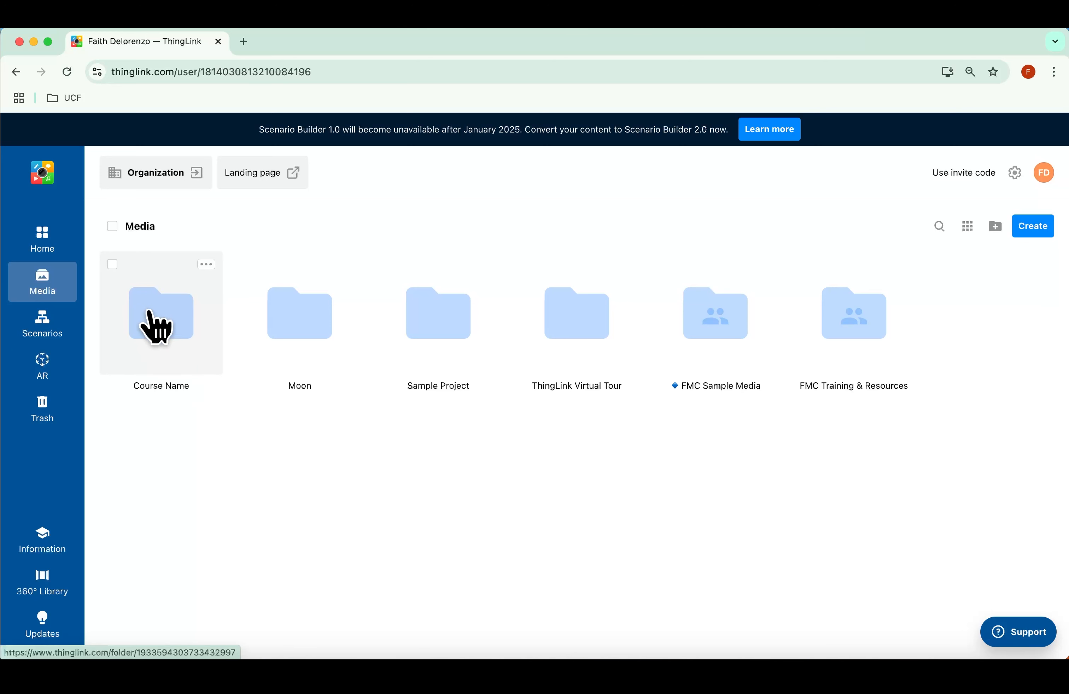
Move the Course Name folder into the Moon folder and open Moon
drag(164, 329, 975, 333)
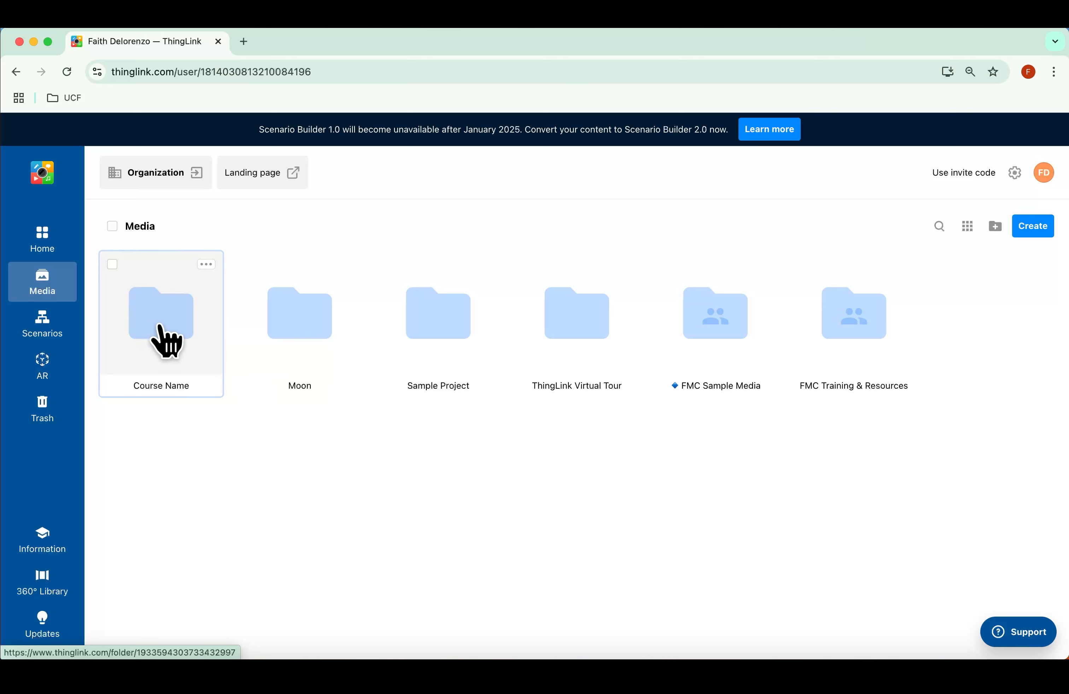
drag(155, 322, 296, 323)
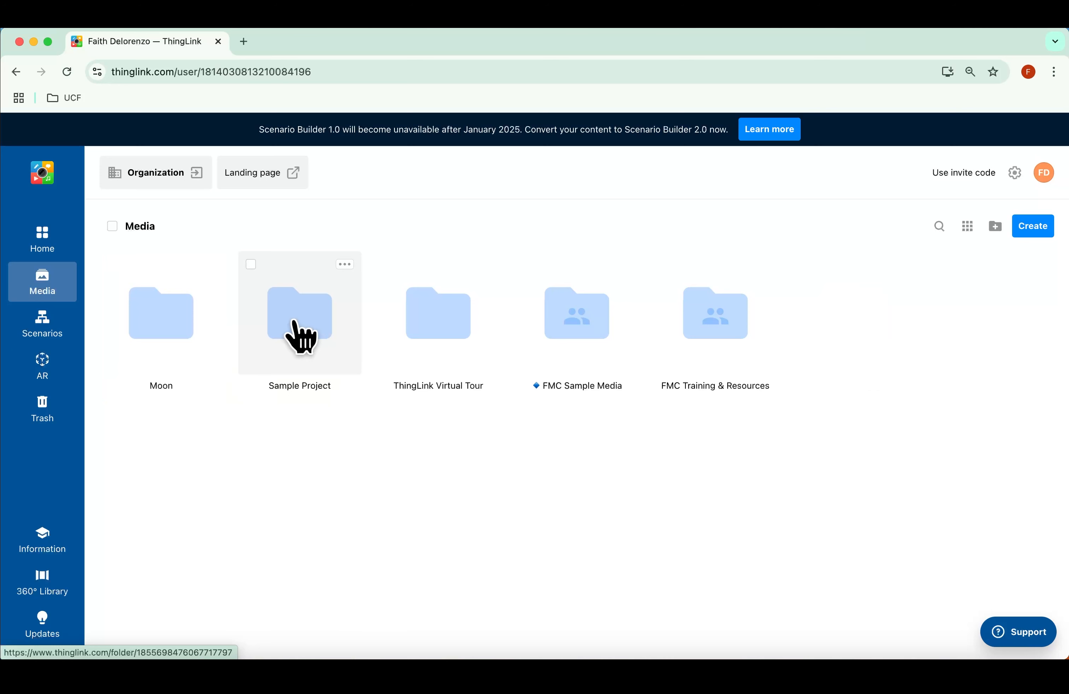
click(182, 329)
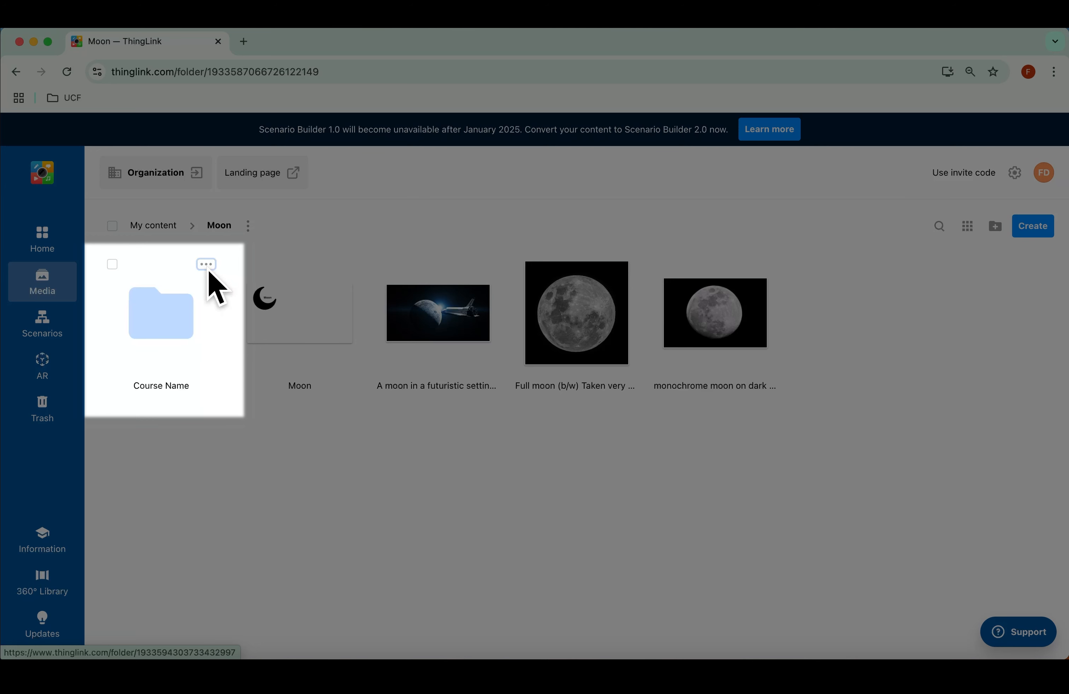
Move the Course Name folder out of Moon to the top level of My content, browsing the possible destination folders first
click(208, 266)
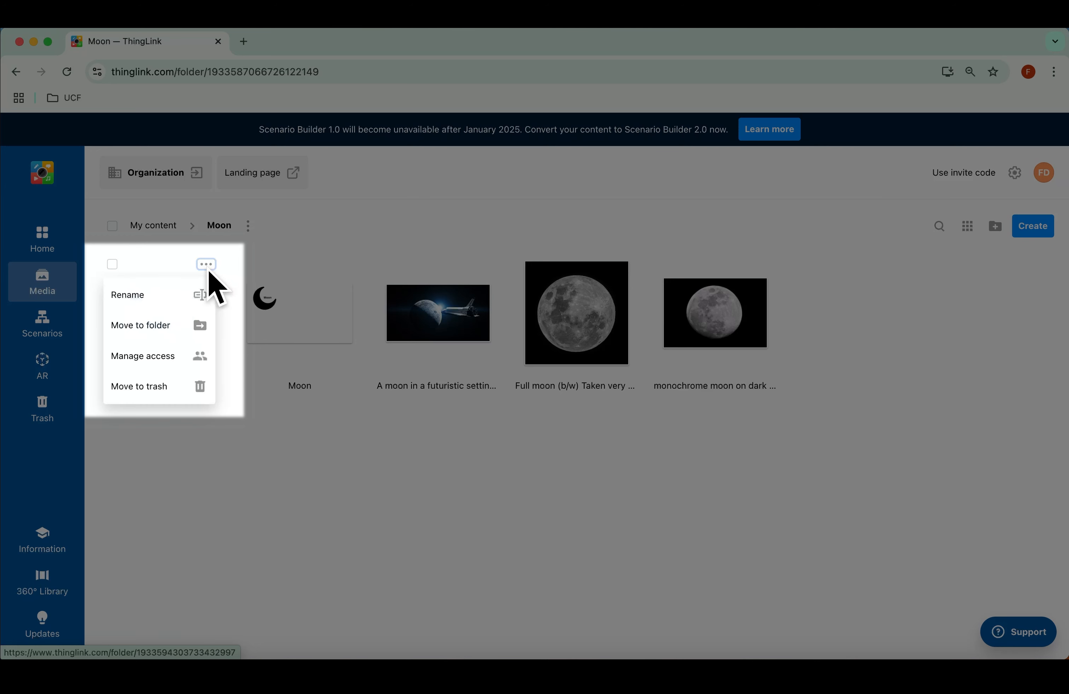
click(186, 329)
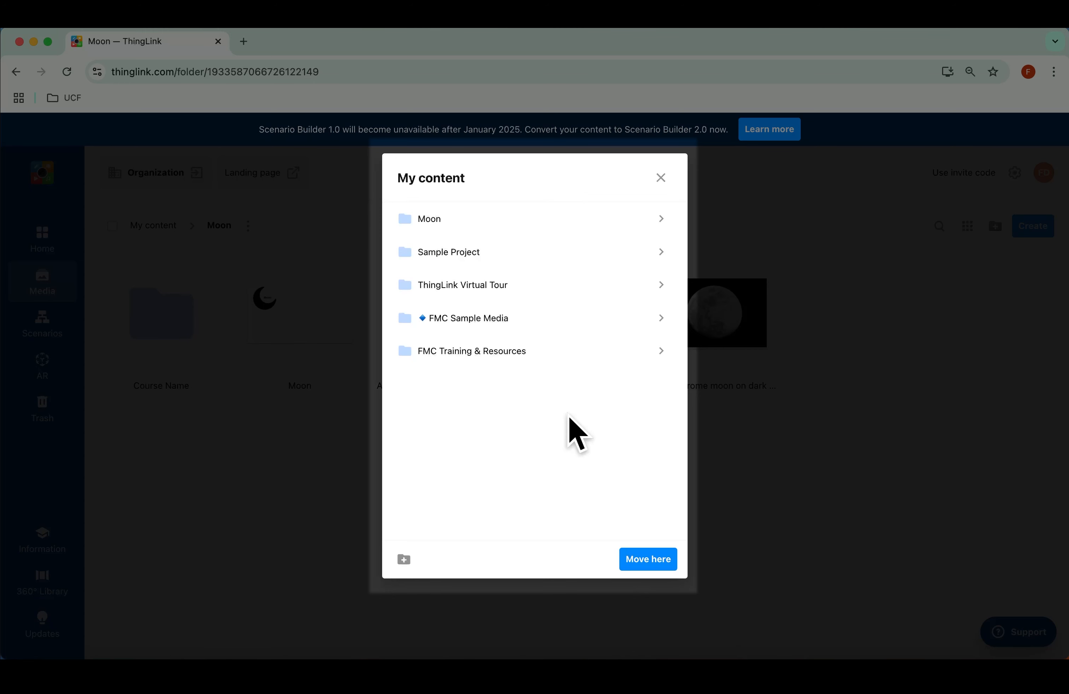
click(513, 306)
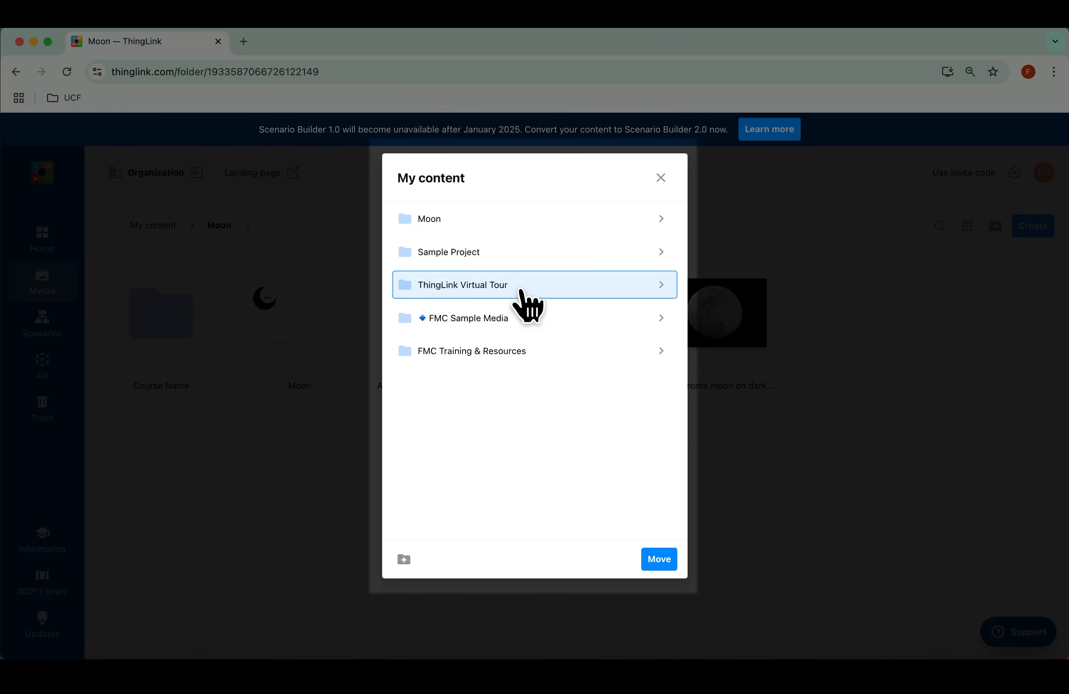
click(660, 284)
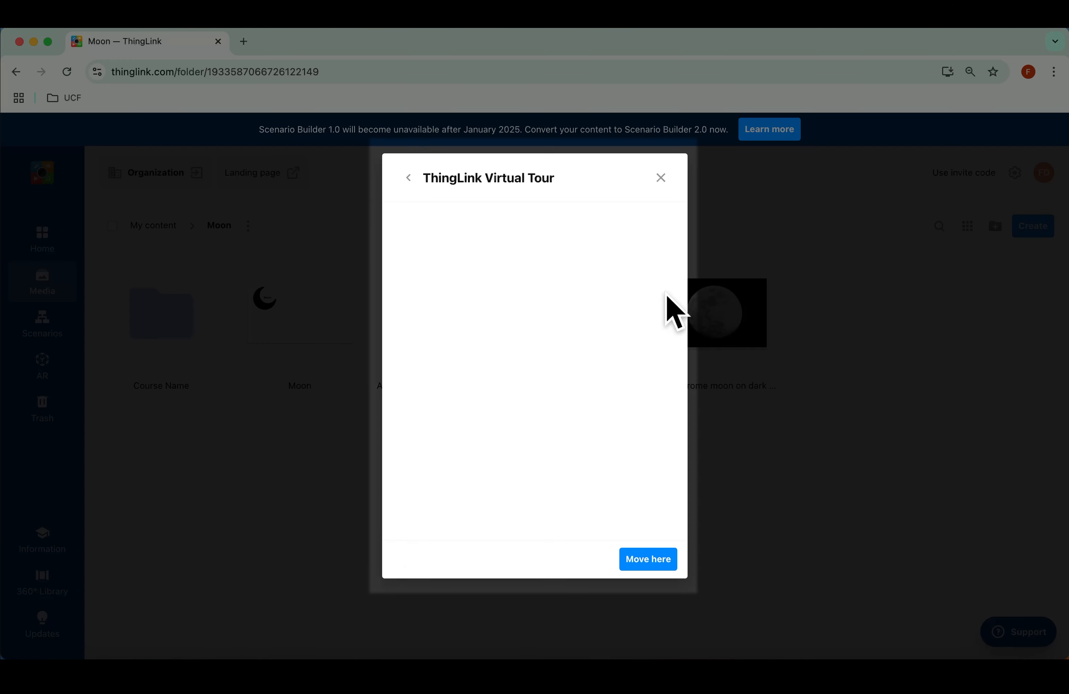
click(408, 178)
click(661, 317)
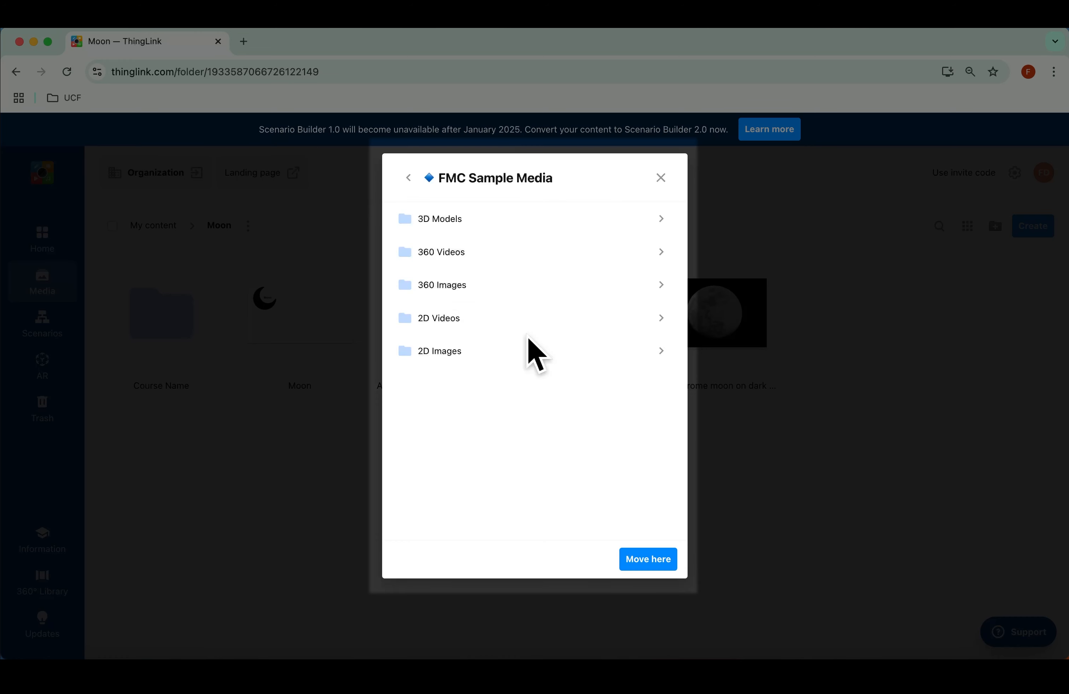
click(516, 326)
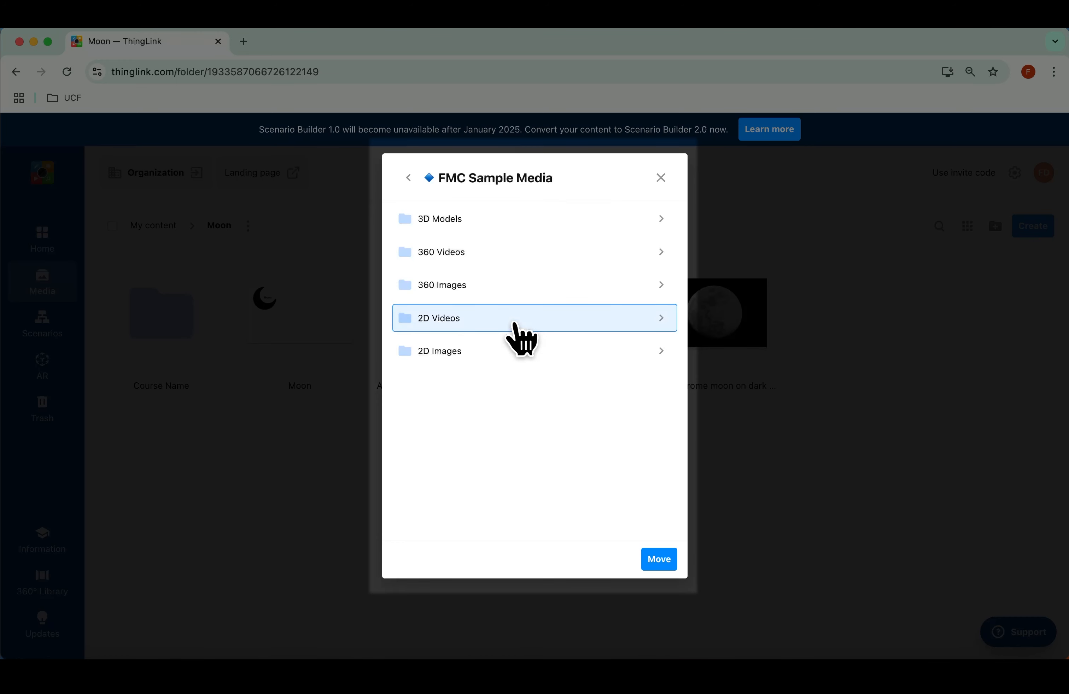
click(408, 178)
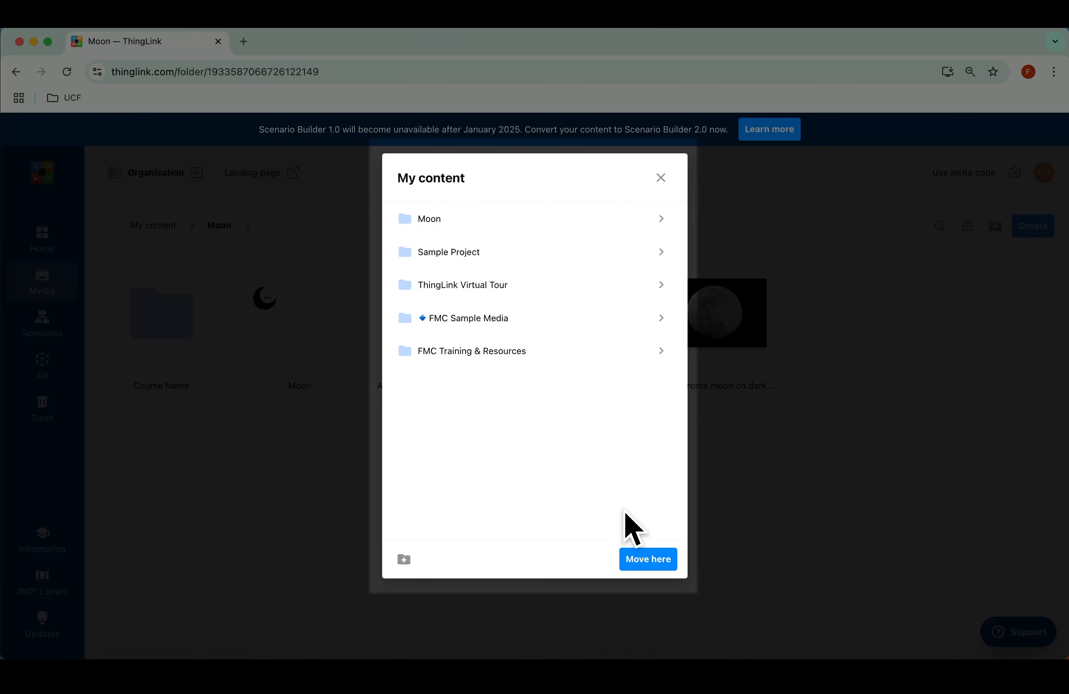
click(653, 566)
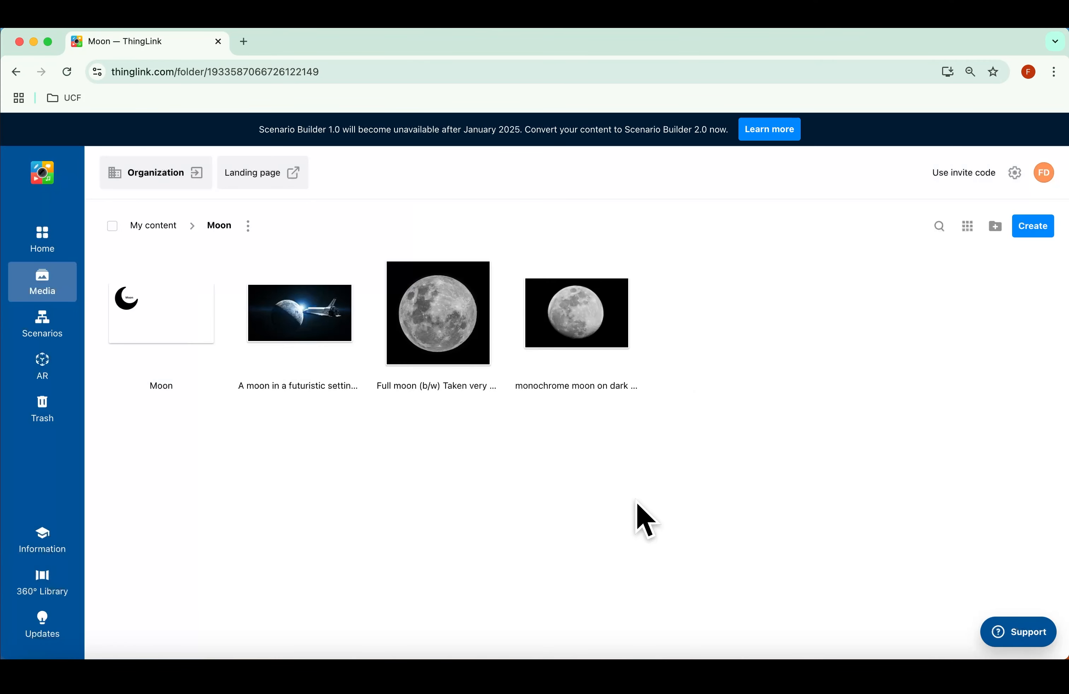
Return to My content, open the Course Name folder and create a subfolder named "Course Section #1" in it
click(164, 230)
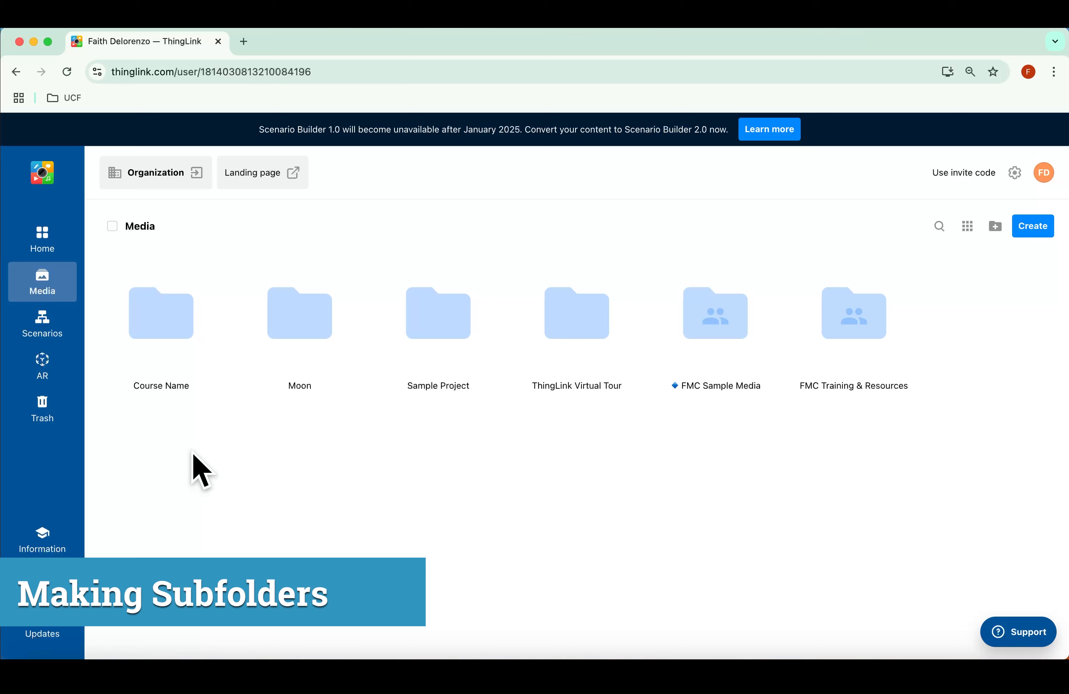
click(182, 321)
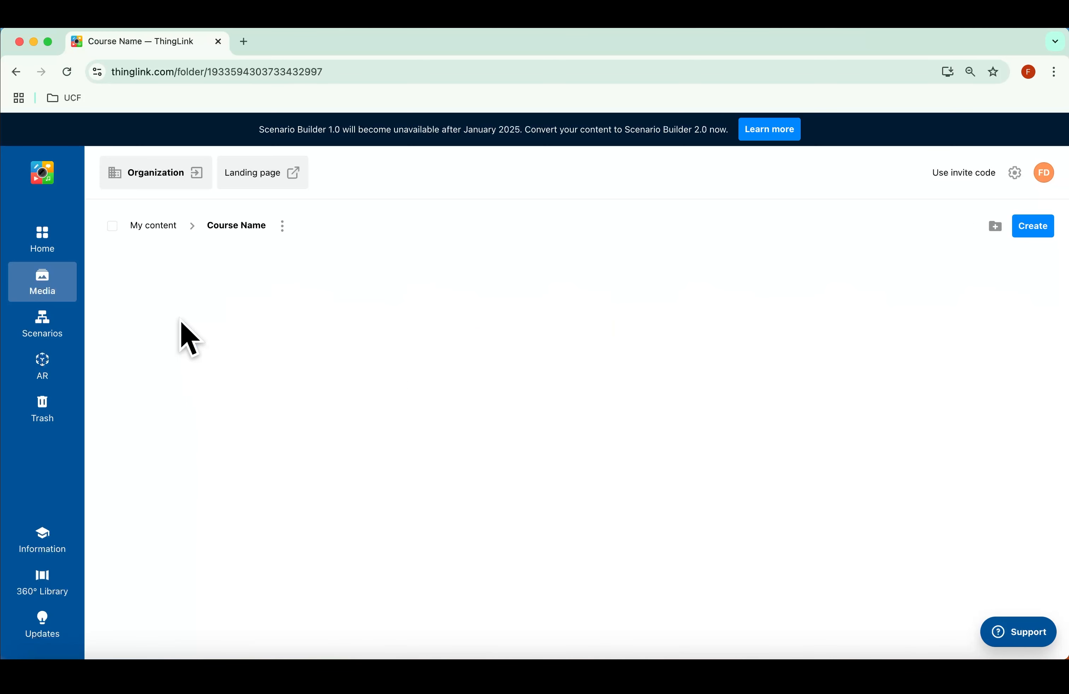
click(995, 227)
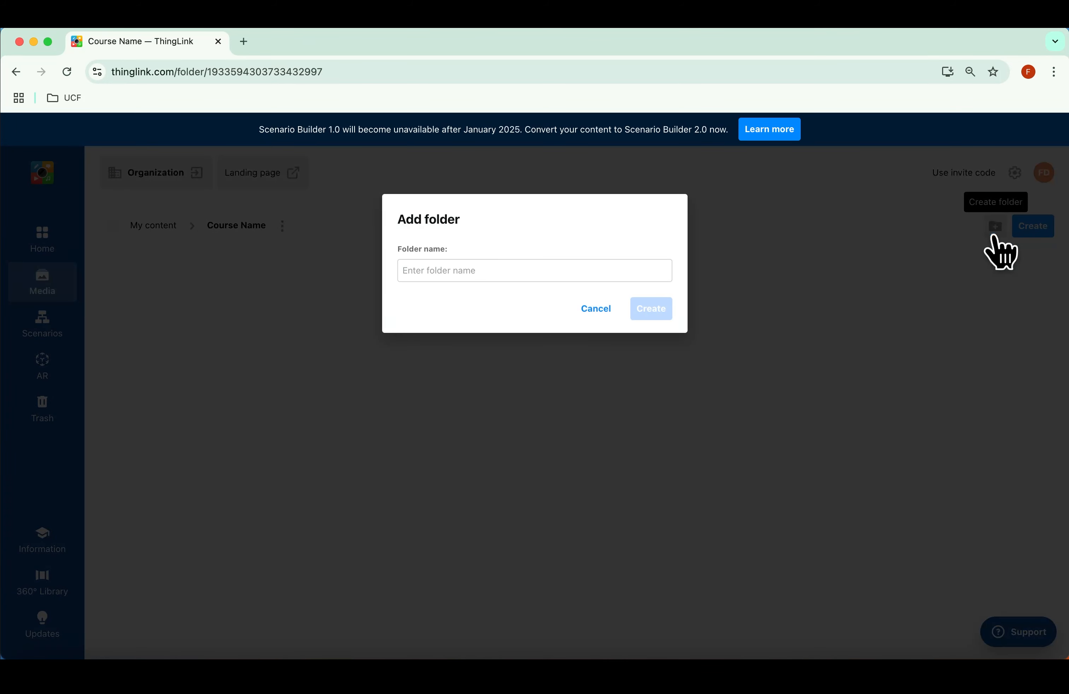
click(587, 268)
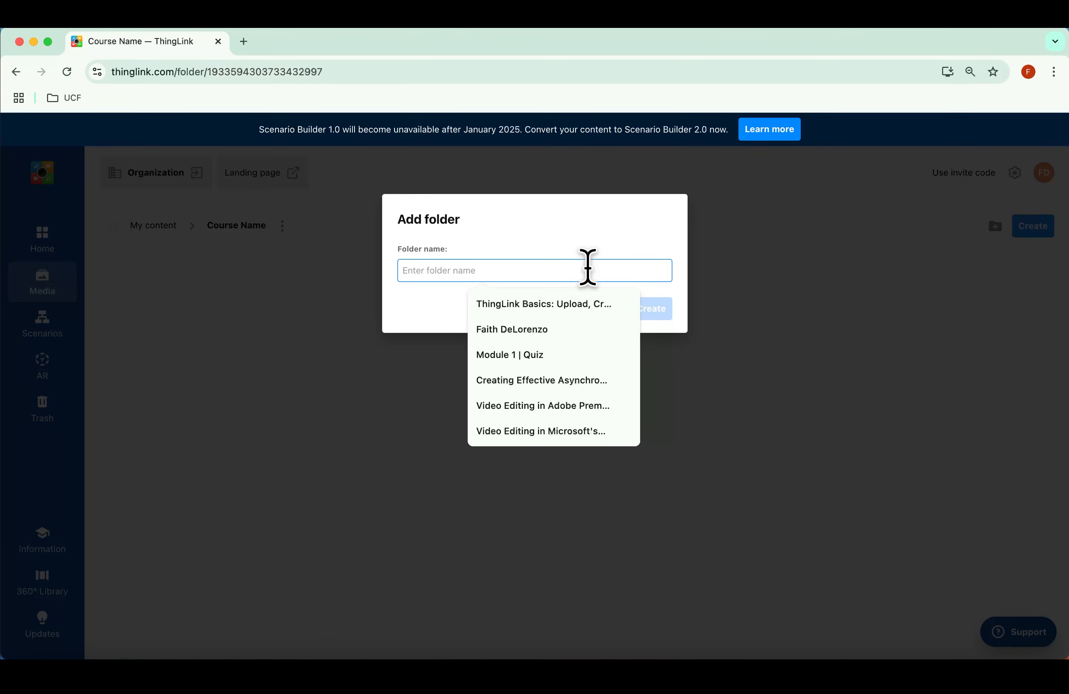
text(Cou)
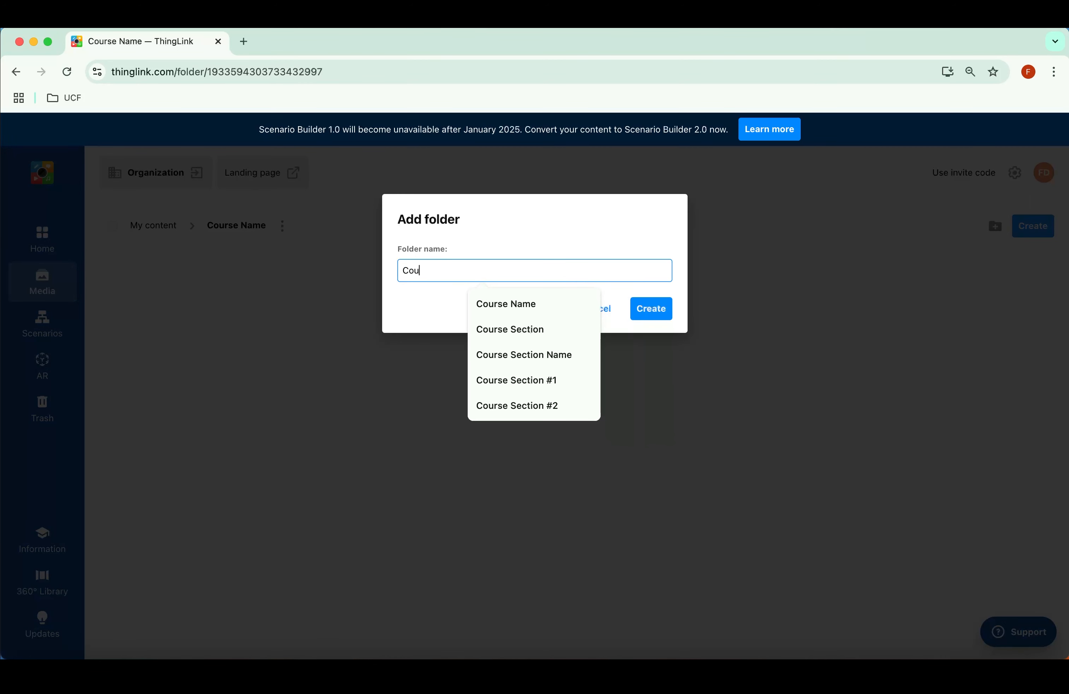
text(rse Section #1)
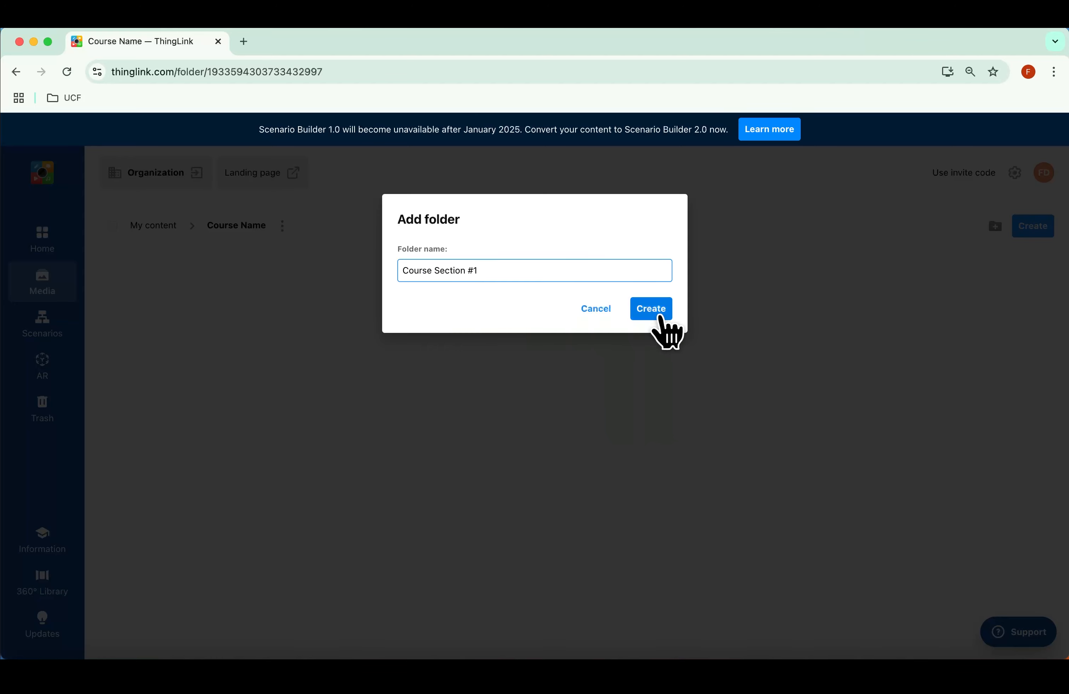
click(654, 309)
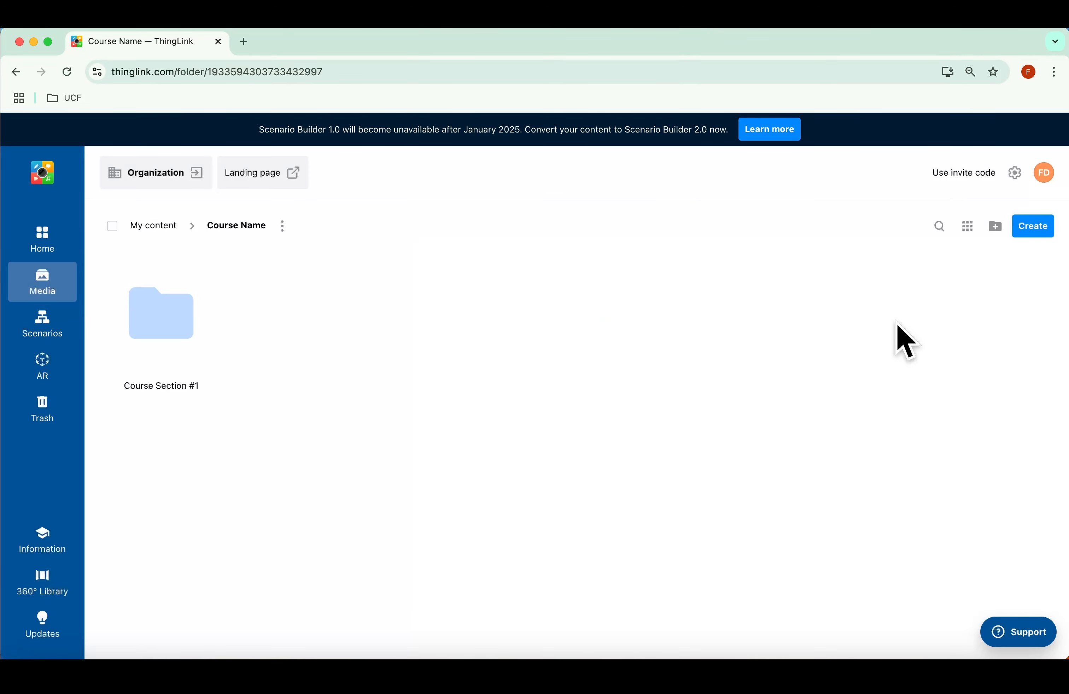
Create a second subfolder named "Course Section #2" inside the Course Name folder
click(995, 226)
click(556, 270)
text(C)
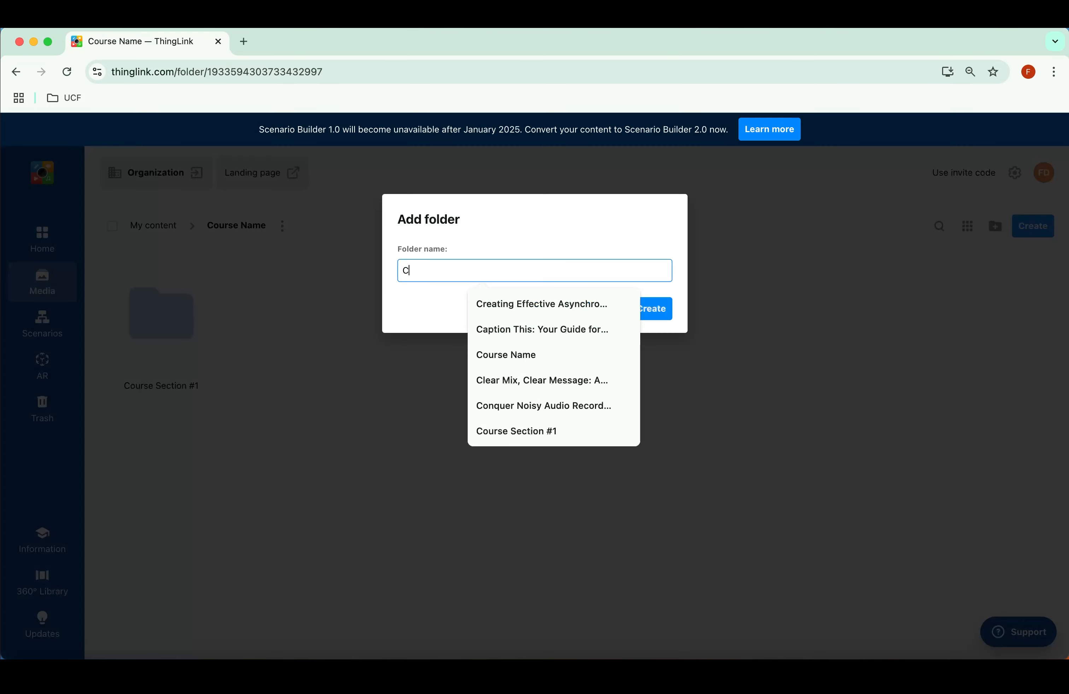
text(ourse Section #2)
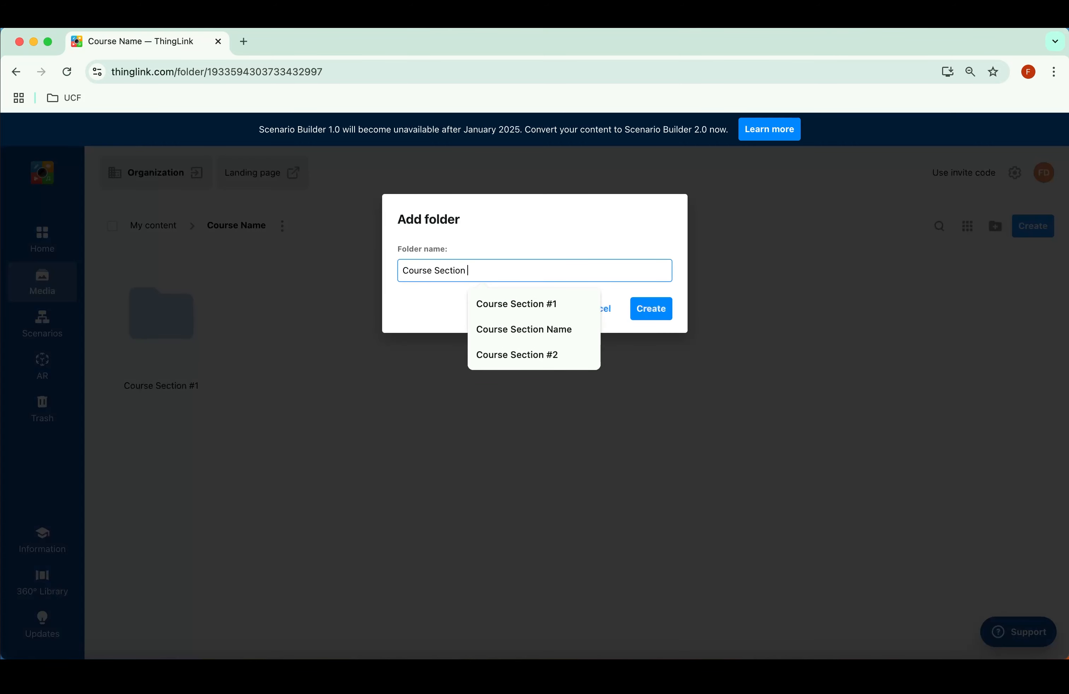
click(665, 314)
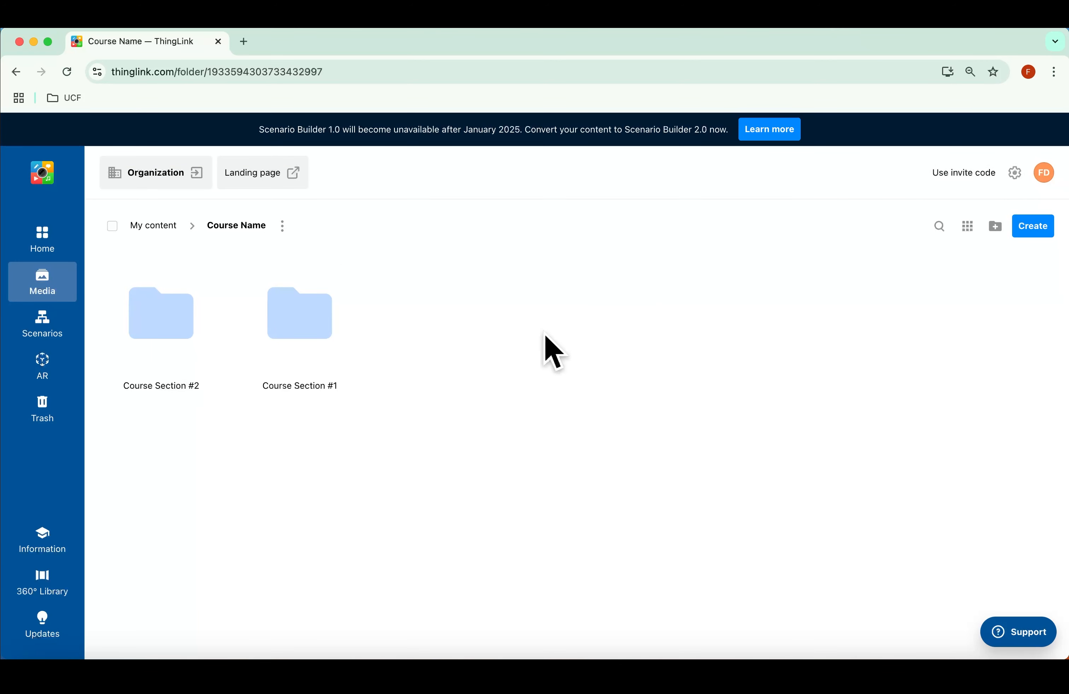
drag(162, 341, 479, 365)
Rename the Course Section #1 subfolder as "Paris"
mouse_move(346, 298)
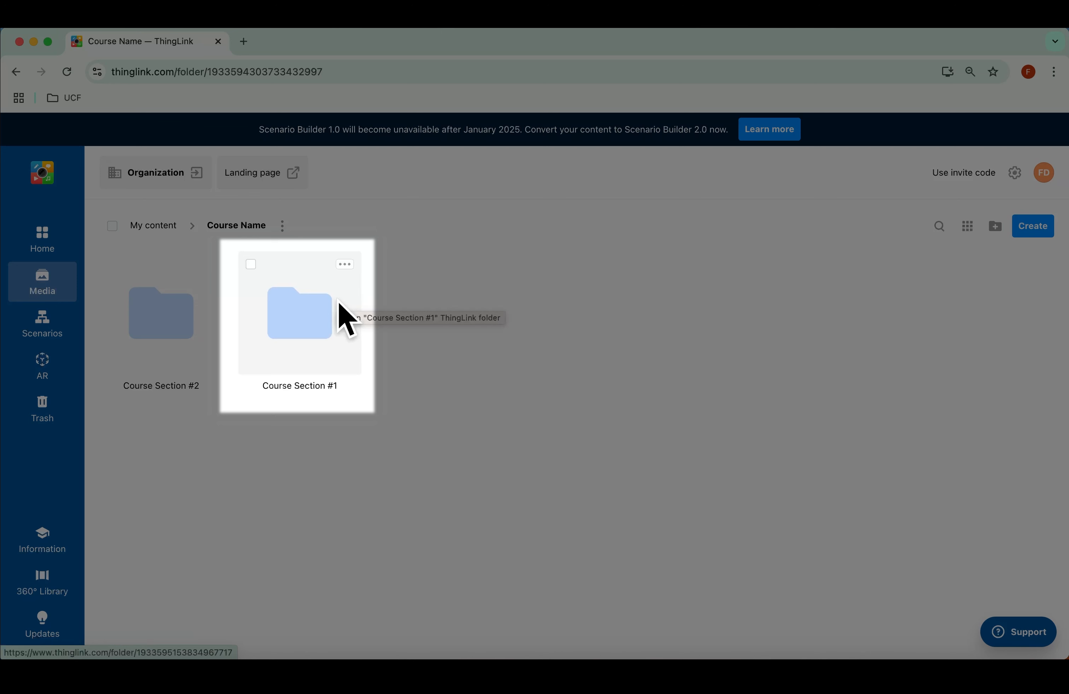
click(345, 265)
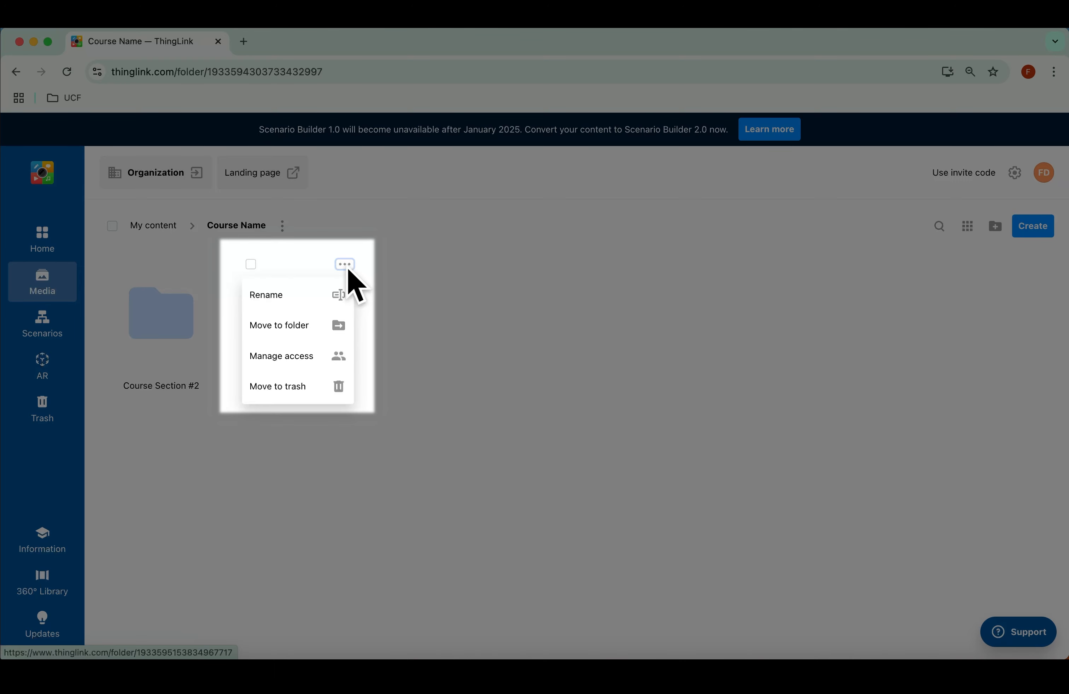
click(327, 296)
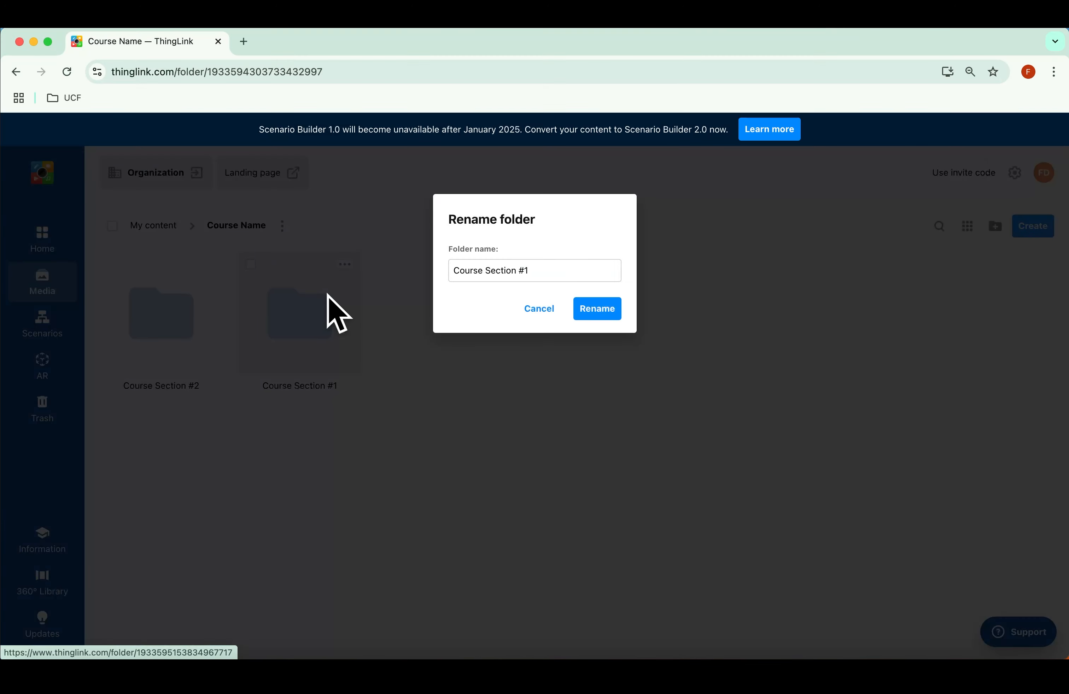
drag(580, 270, 446, 282)
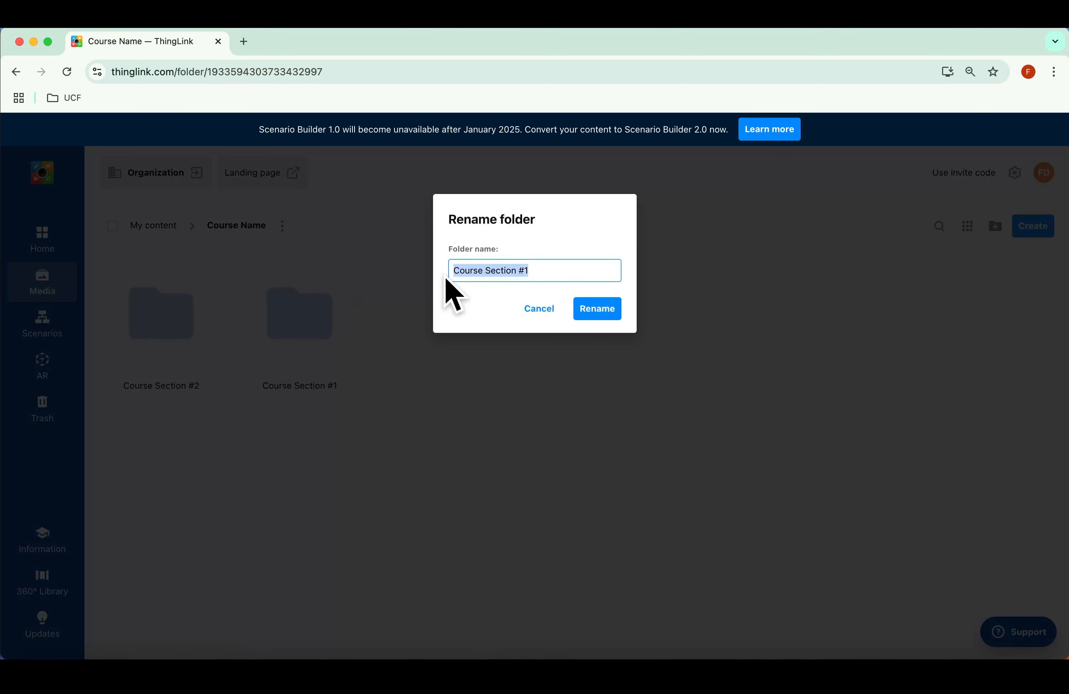
text(Paris)
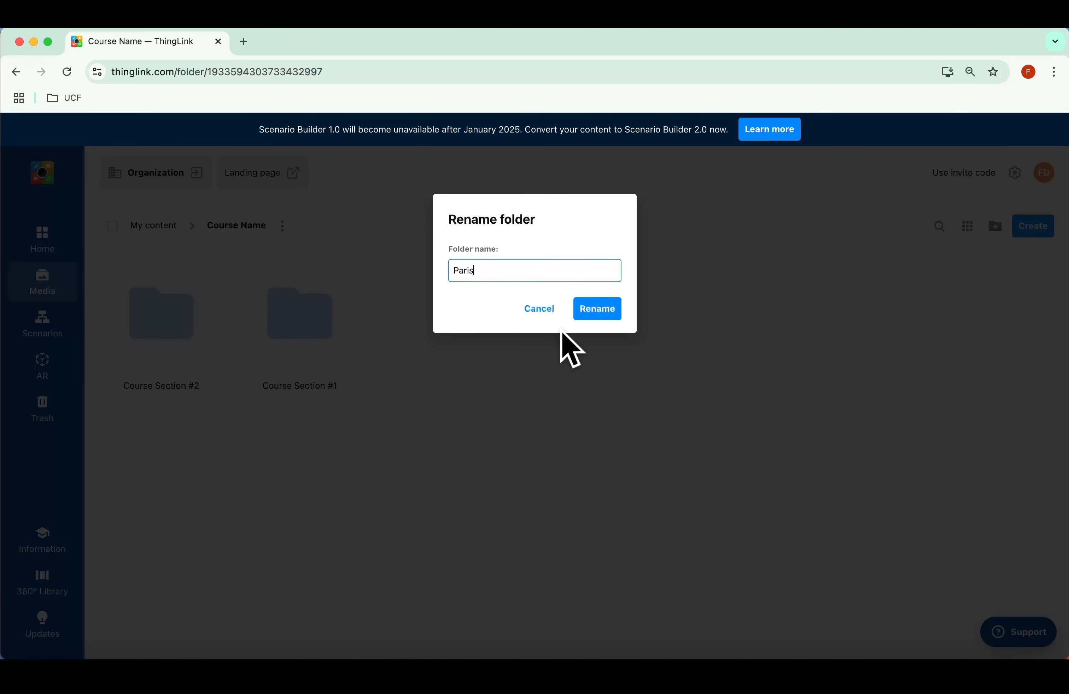
click(599, 311)
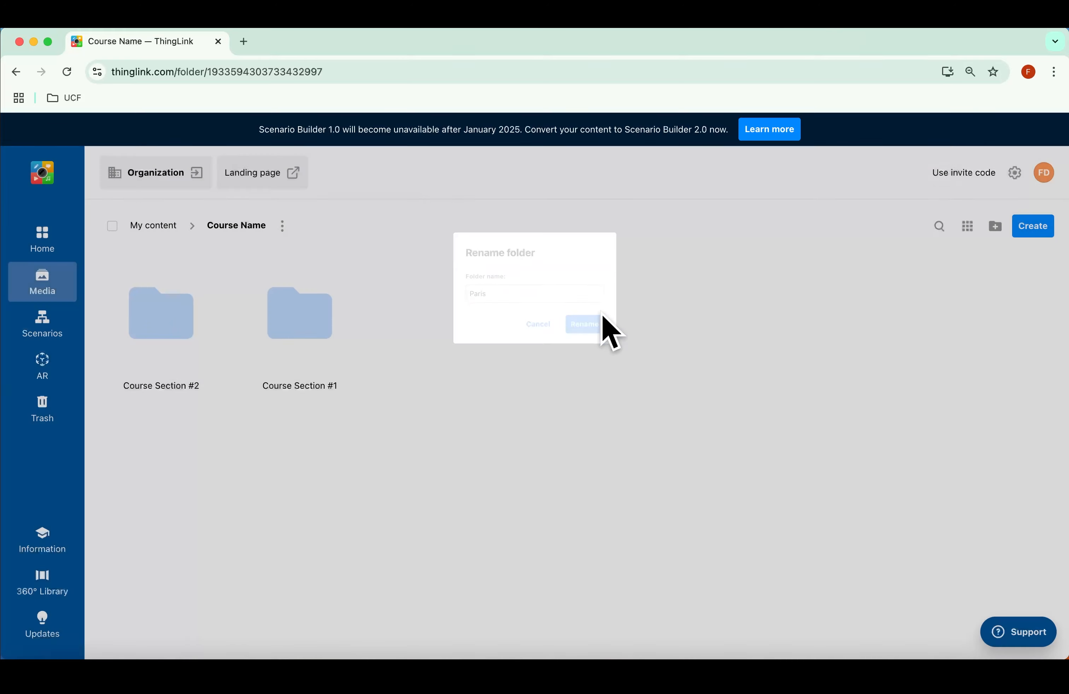